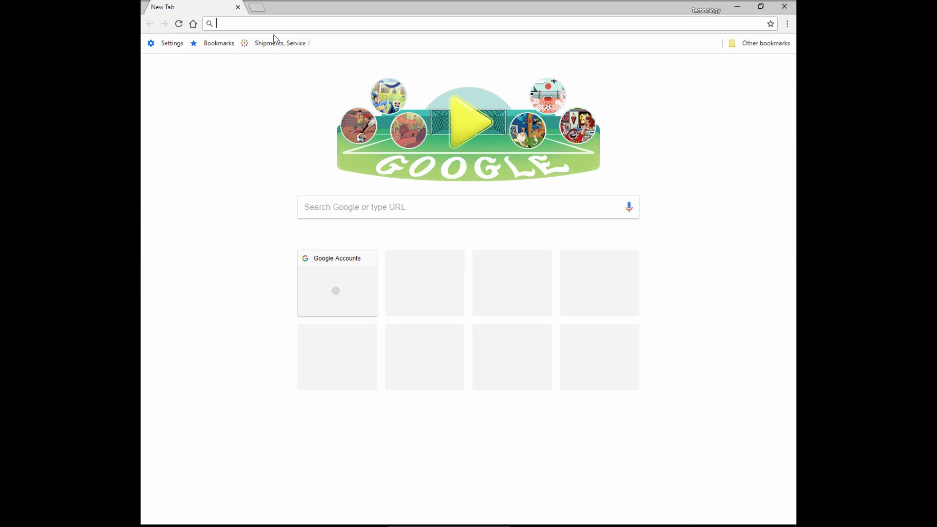
pyautogui.click(269, 22)
pyautogui.write('ww')
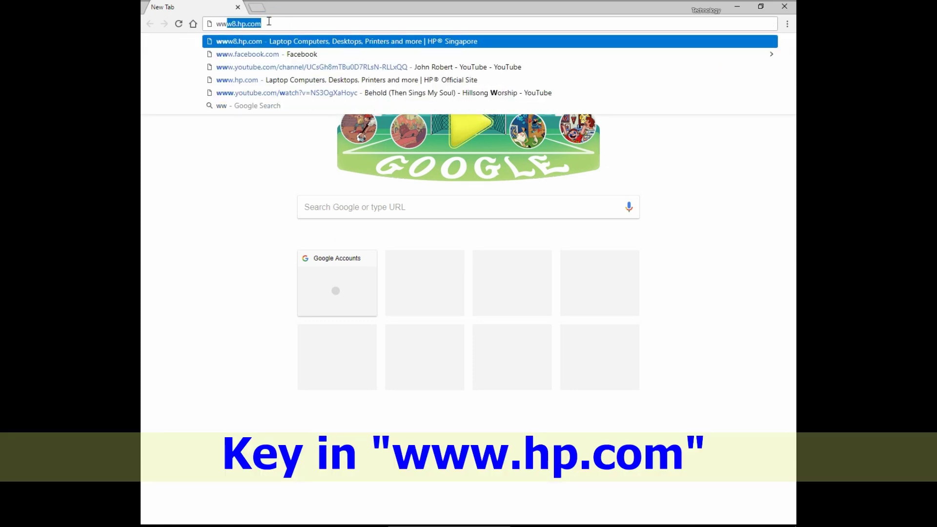
pyautogui.write('w.hp.com')
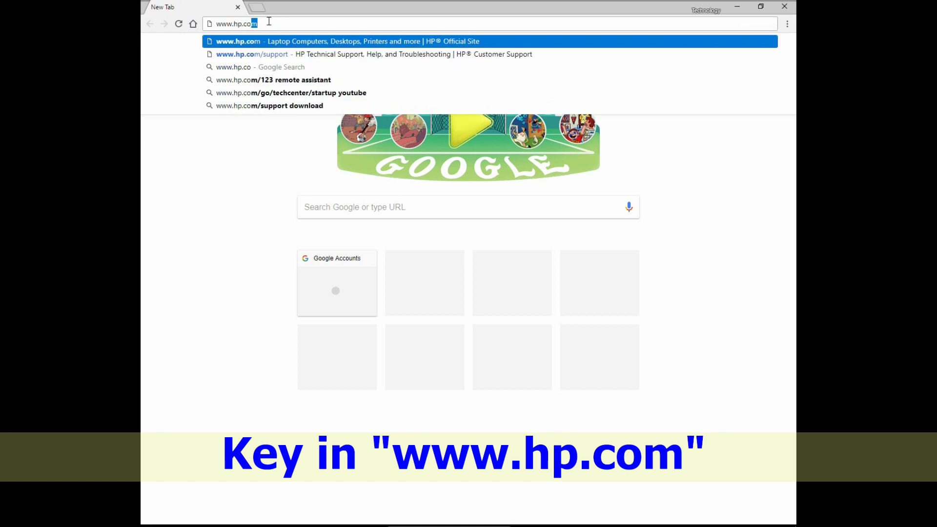
pyautogui.press('Return')
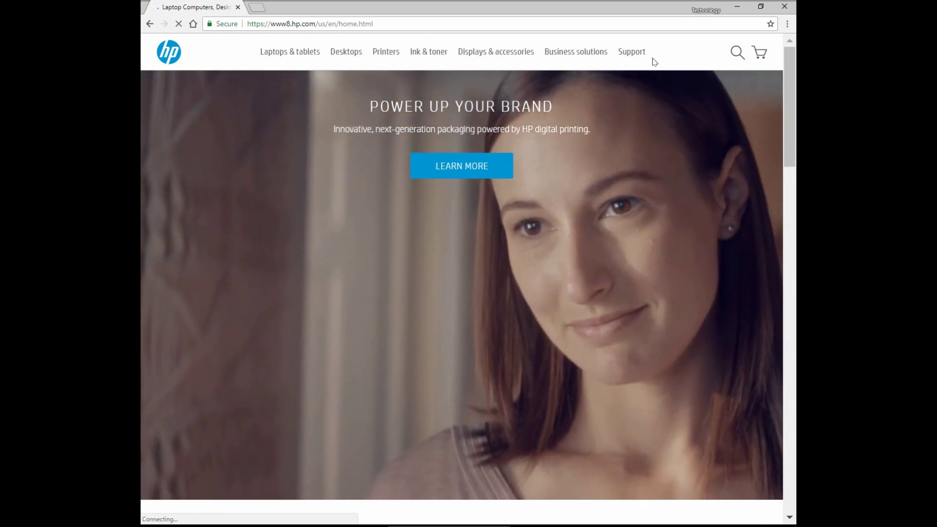
pyautogui.moveTo(642, 53)
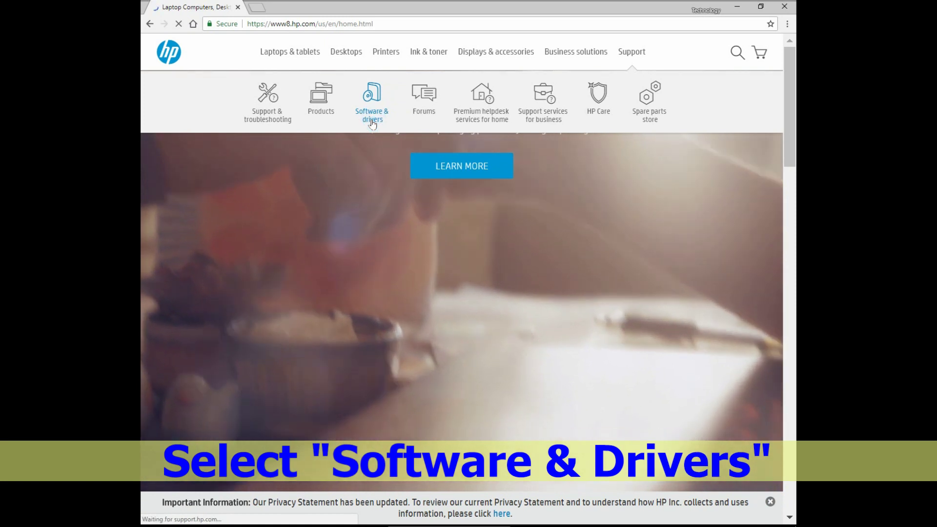
pyautogui.click(372, 117)
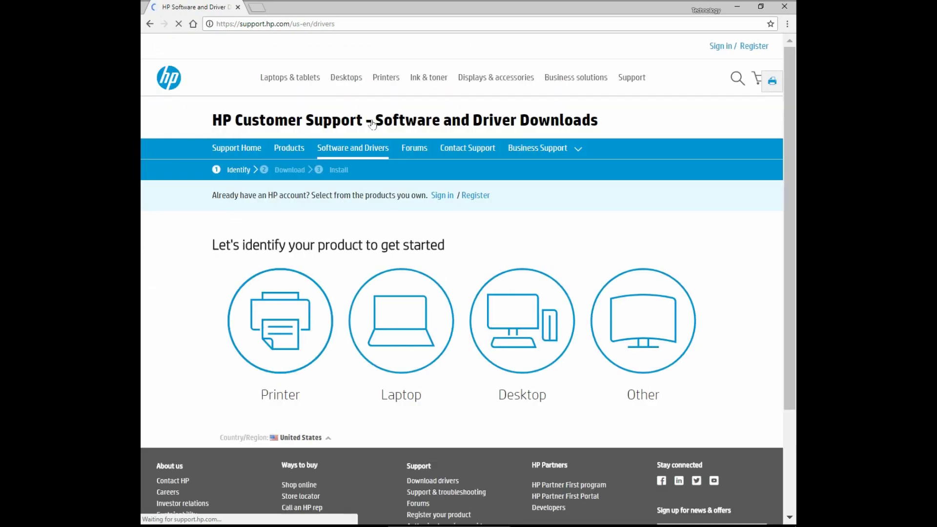
# Choose Printer as the product type, enter "hp laserpro mfp m28w" as the product name and open the matching printer's driver results
pyautogui.click(264, 339)
pyautogui.click(263, 331)
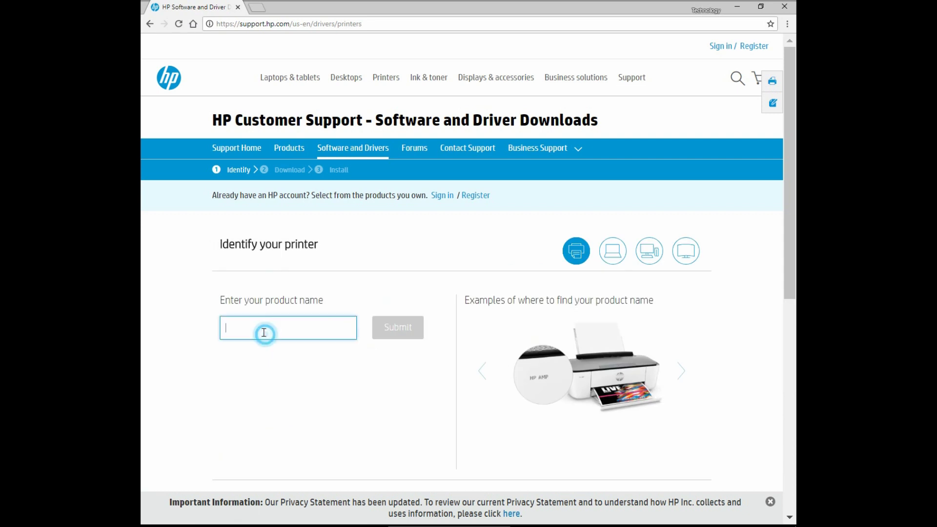
pyautogui.write('h')
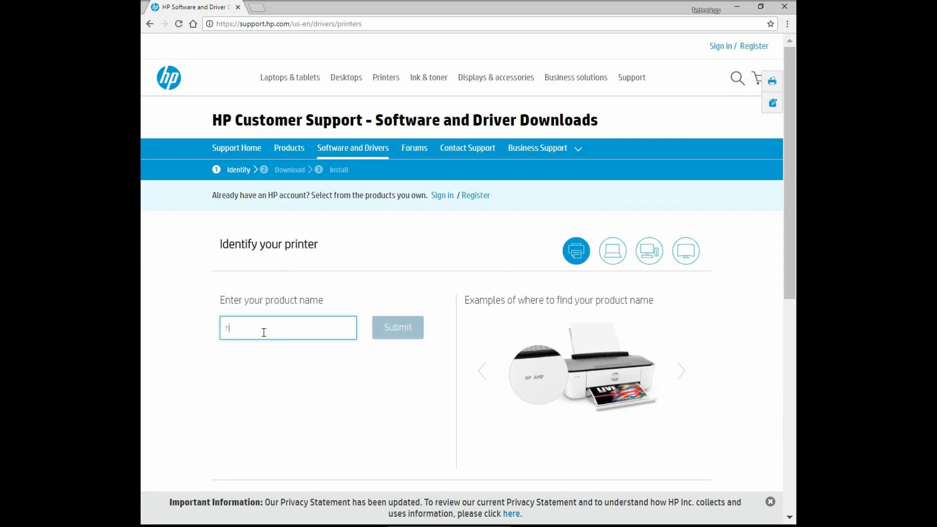
pyautogui.write('p laser')
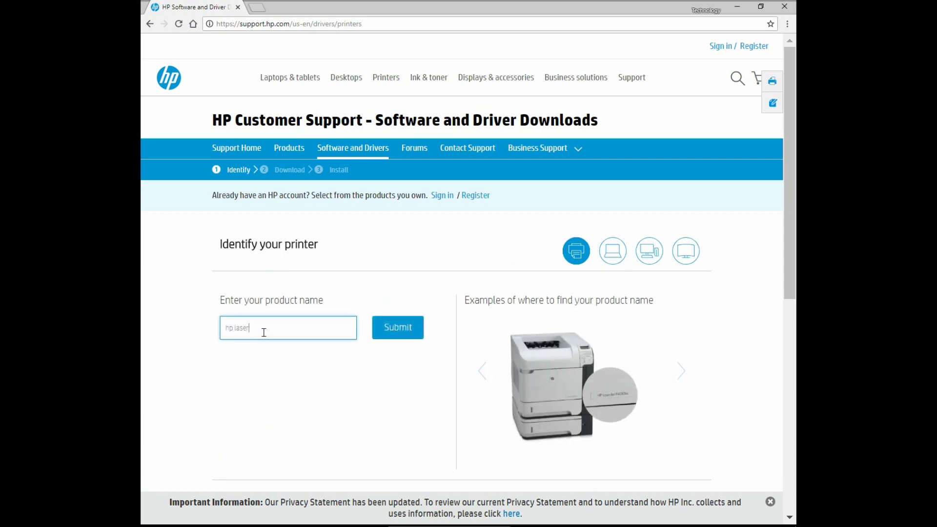
pyautogui.write('pro ')
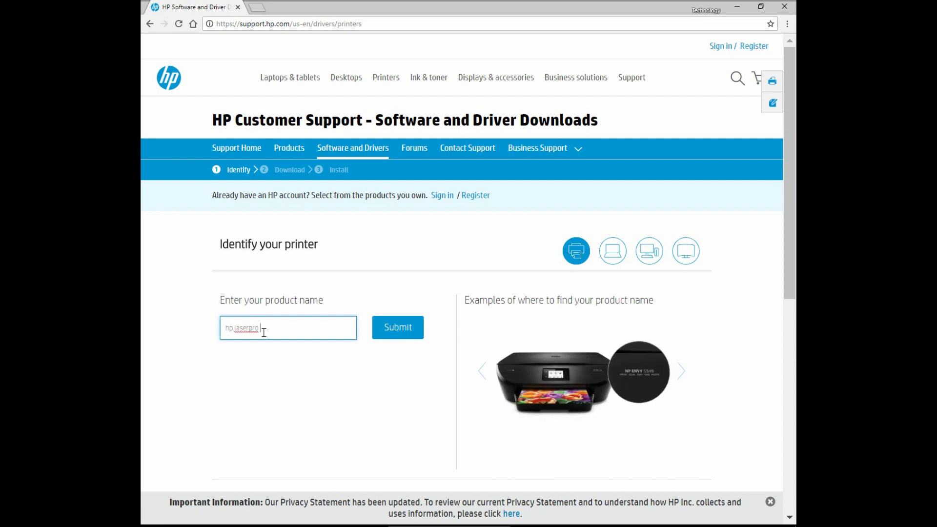
pyautogui.write('mfp m')
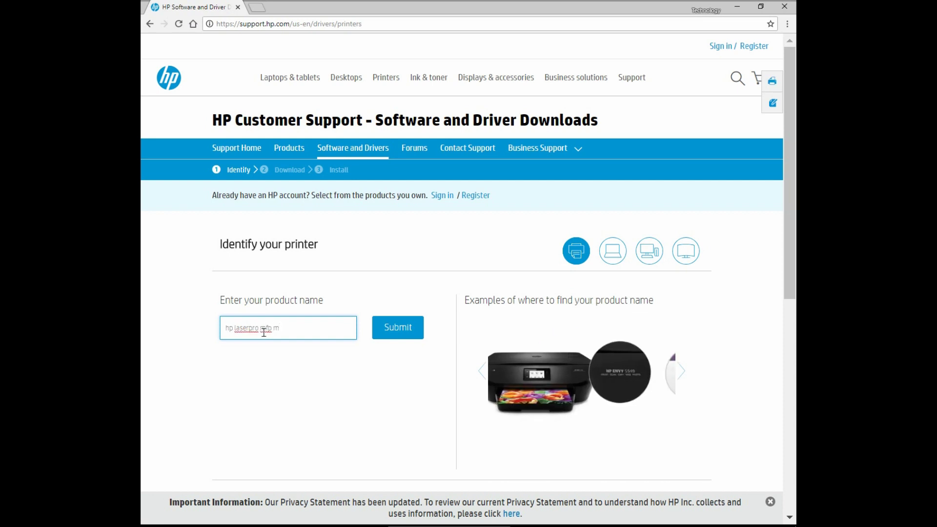
pyautogui.write('28w')
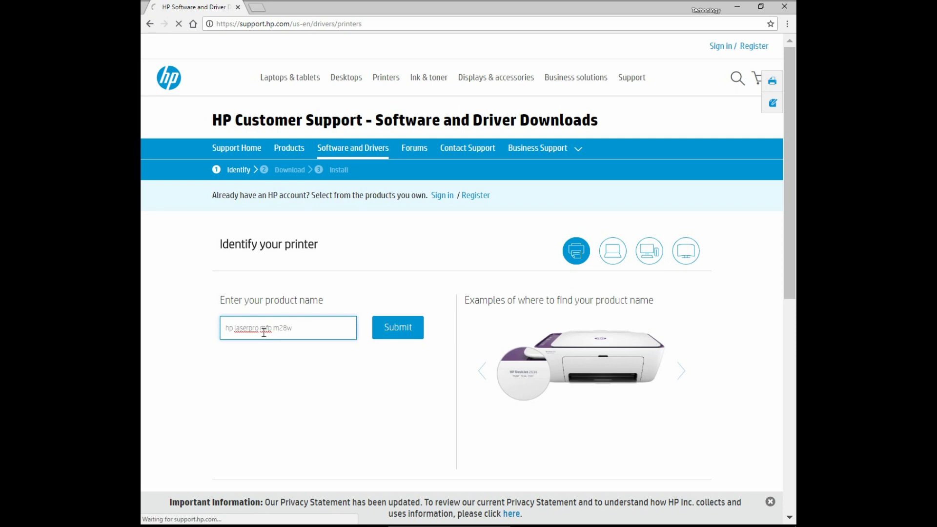
pyautogui.click(275, 347)
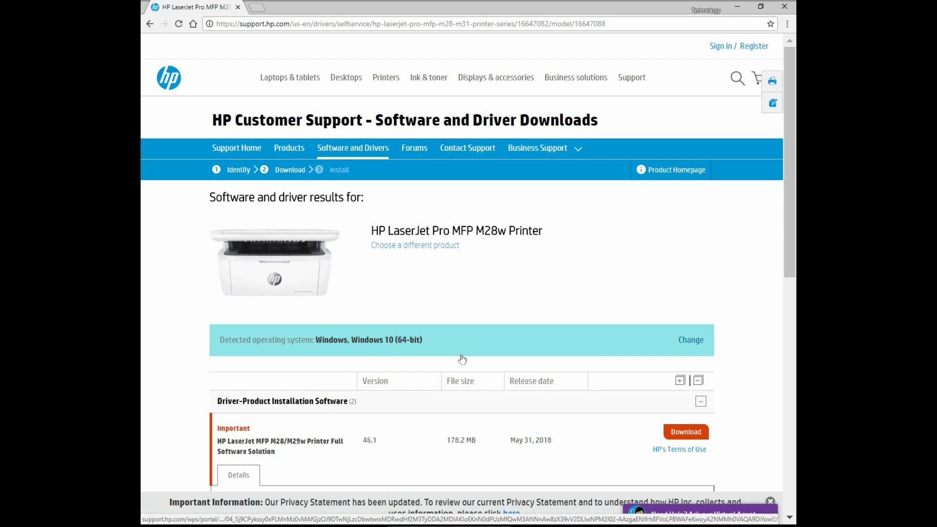
# Examine the operating system choices offered for the printer's software, keeping the detected Windows 10 (64-bit) selection
pyautogui.click(693, 340)
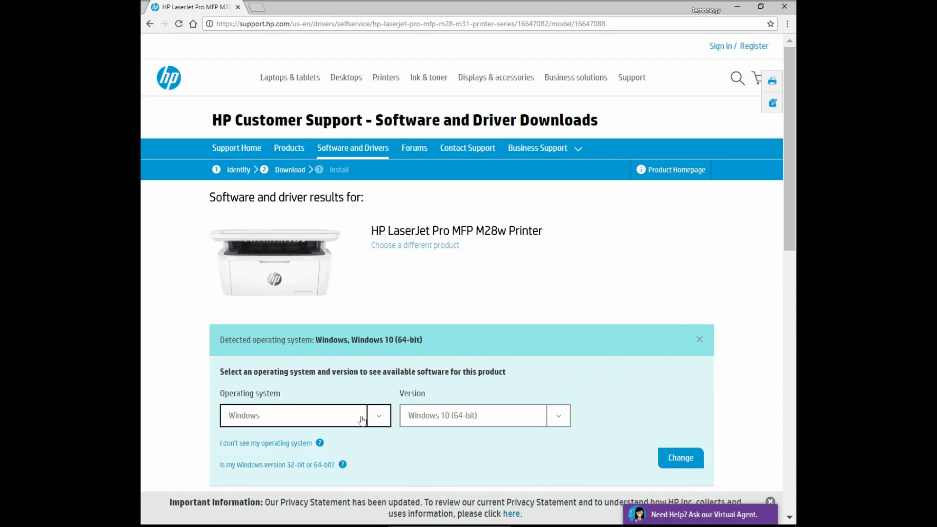
pyautogui.click(378, 415)
pyautogui.scroll(-1, 293, 437)
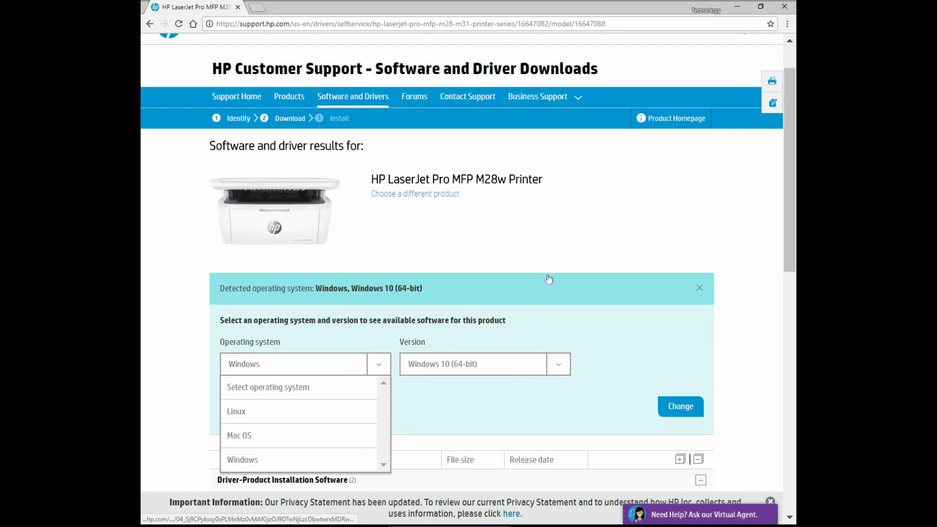
pyautogui.click(533, 235)
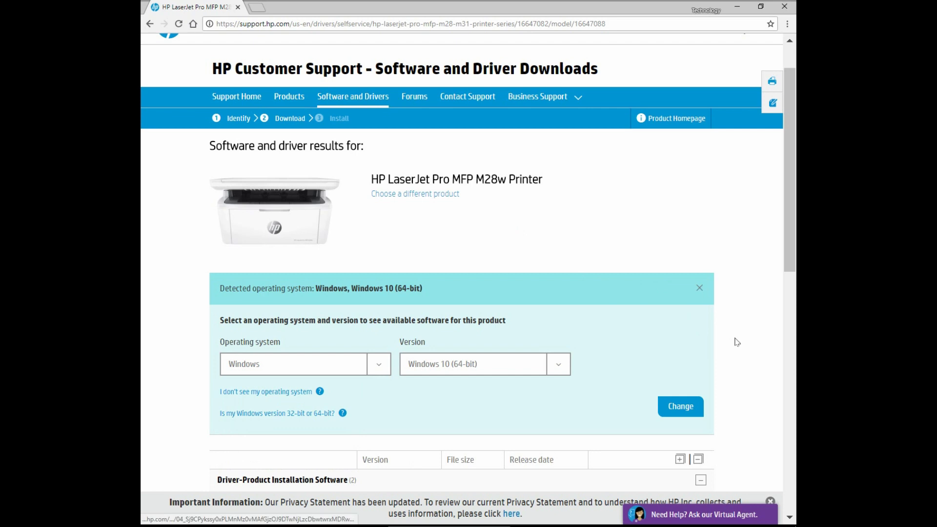
# Download the HP LaserJet MFP M28/M29w Printer Full Software Solution from the Driver-Product Installation Software section
pyautogui.scroll(-2, 734, 338)
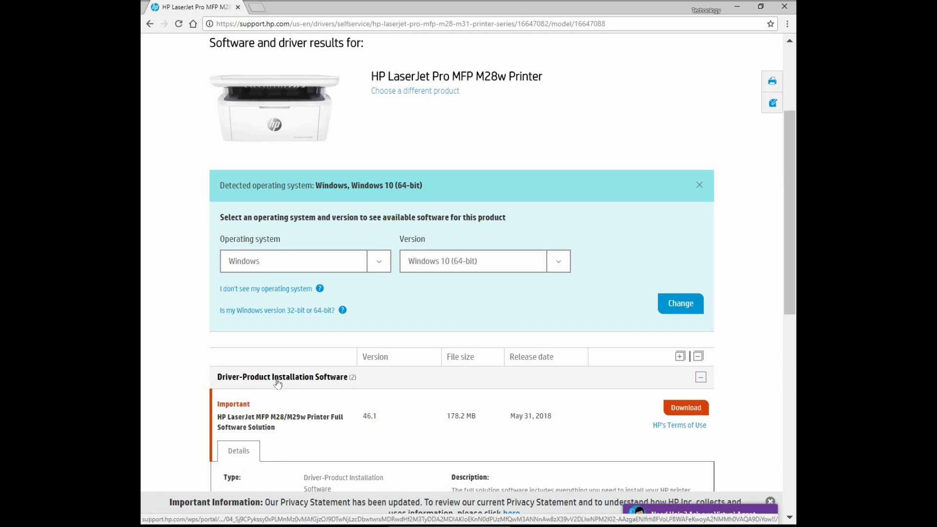
pyautogui.scroll(-2, 277, 383)
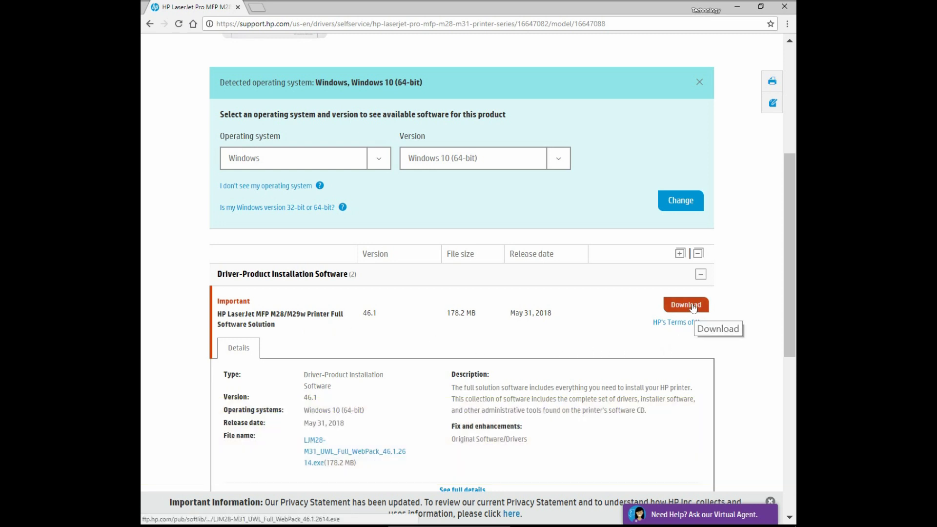
pyautogui.click(693, 307)
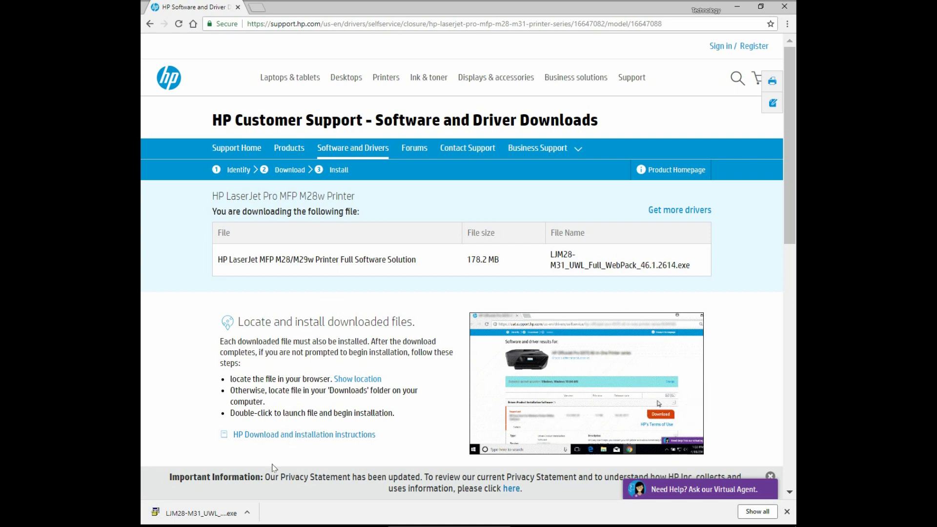
# Launch the downloaded LJM28-M31 installer and continue past the cartridge packaging and Let's get started pages
pyautogui.click(248, 514)
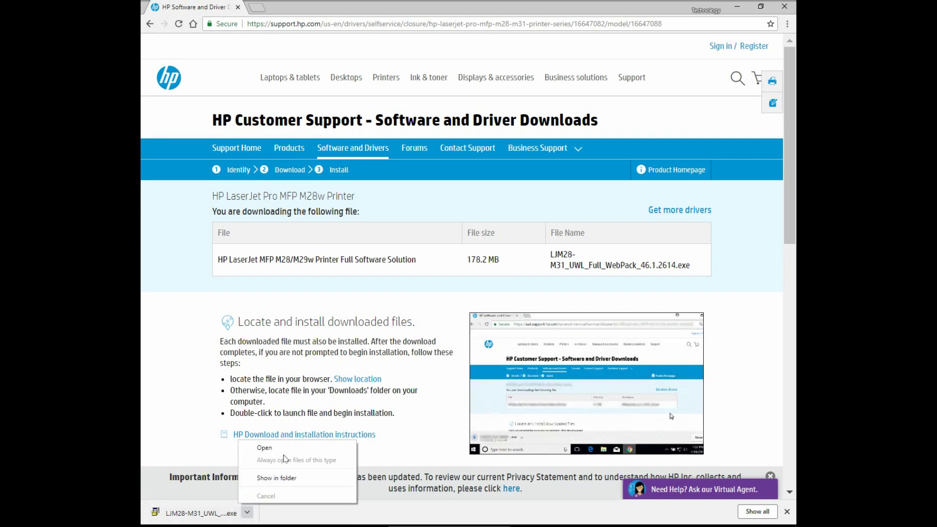
pyautogui.click(268, 448)
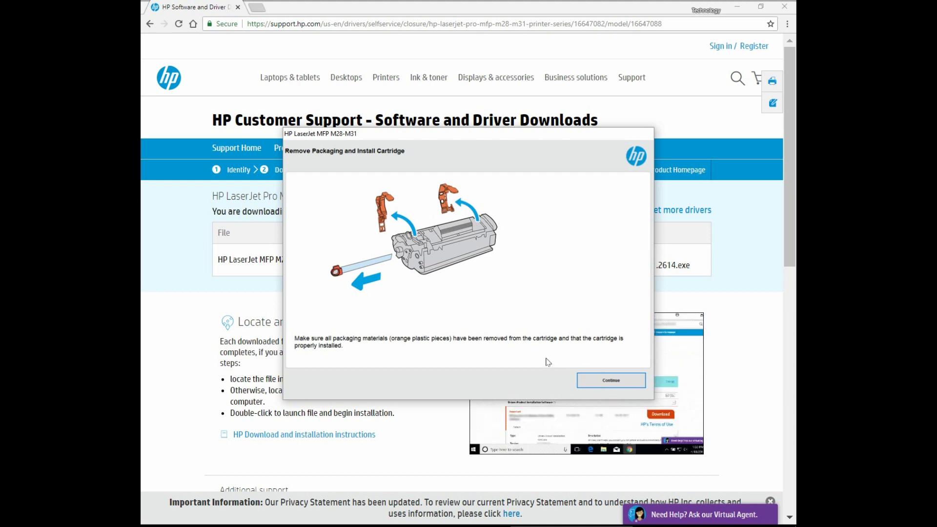
pyautogui.click(611, 380)
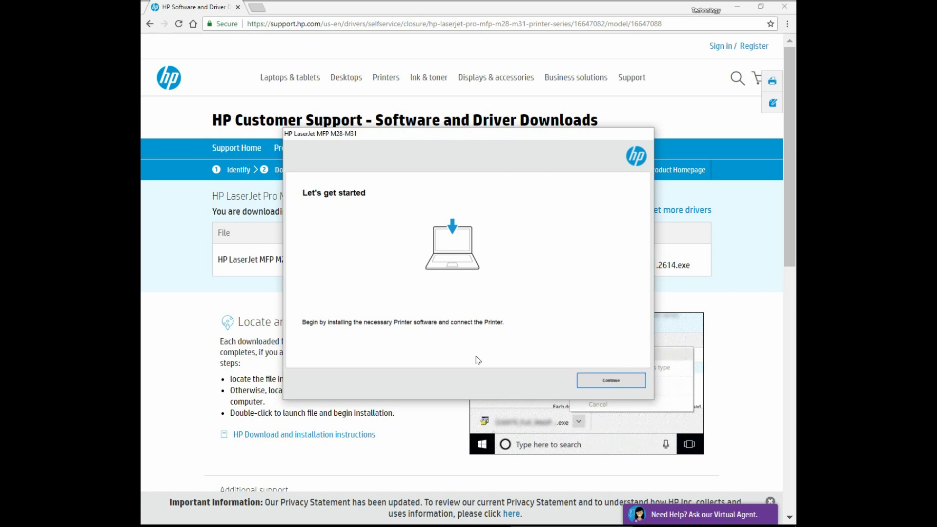
pyautogui.click(601, 382)
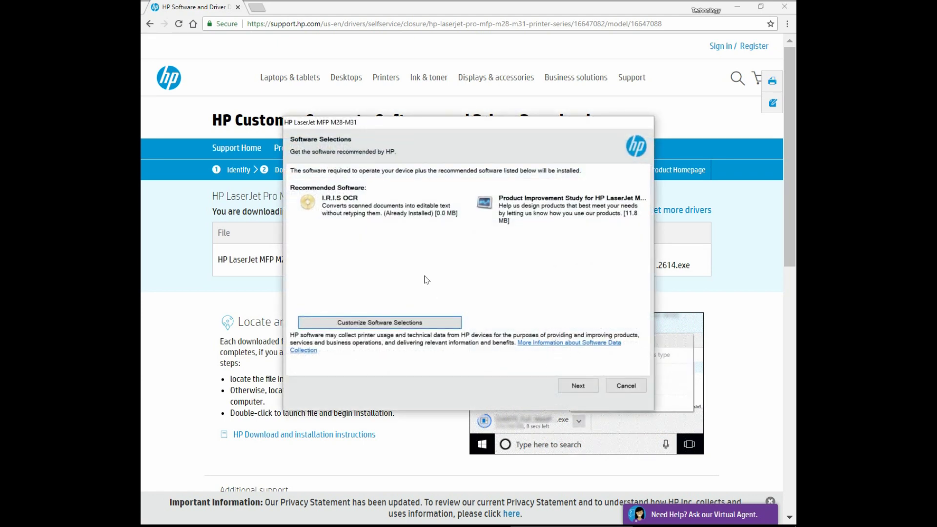
# Keep the recommended software selections and accept the installation agreements and settings to start the installation
pyautogui.click(578, 389)
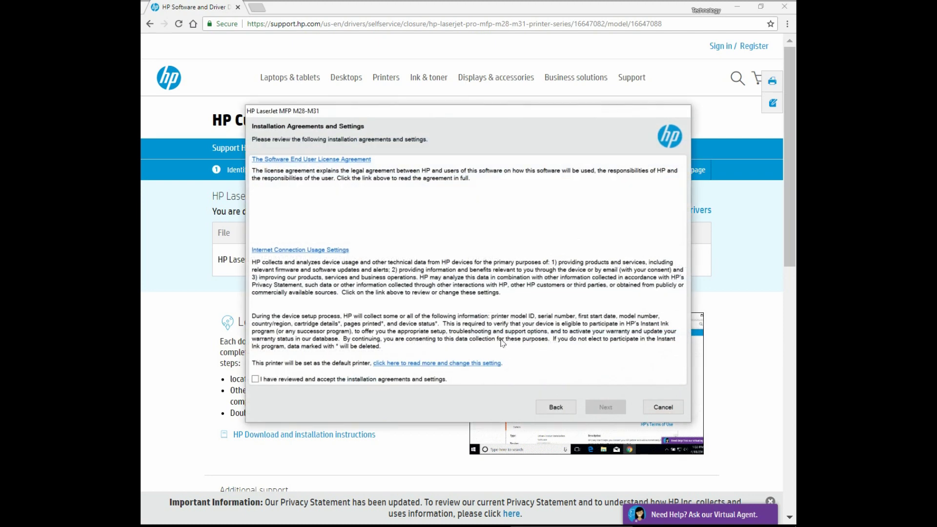
pyautogui.click(255, 380)
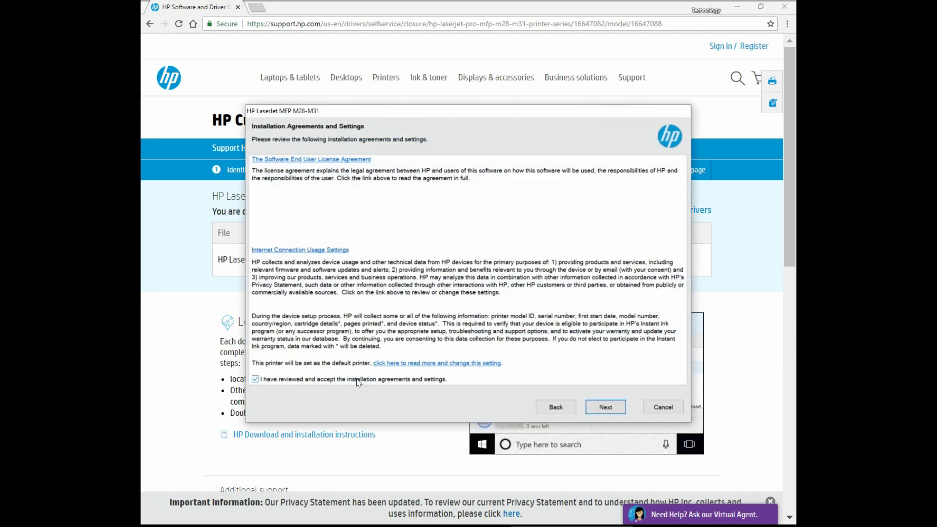
pyautogui.click(611, 411)
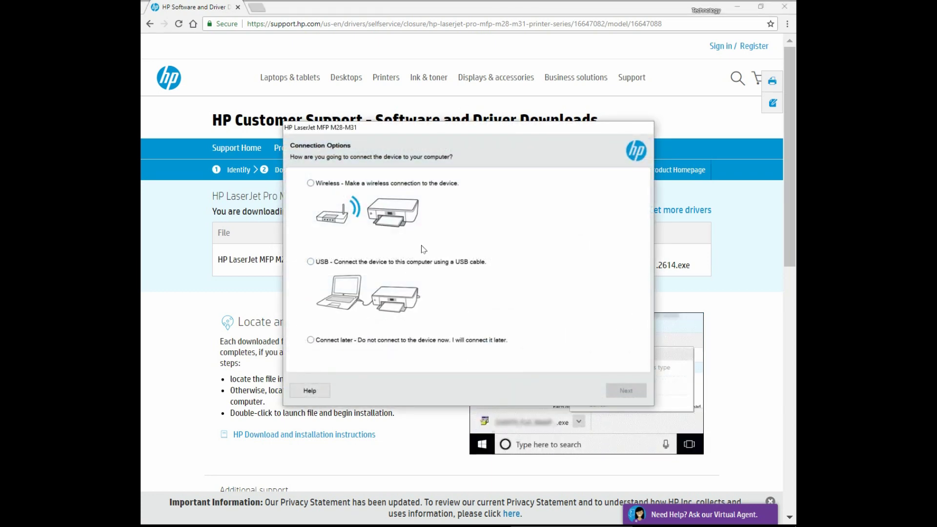
# Choose the Wireless connection, select the HP LaserJet MFP M28-M31 found on the network and continue past the Wi-Fi Direct Printing information
pyautogui.click(324, 184)
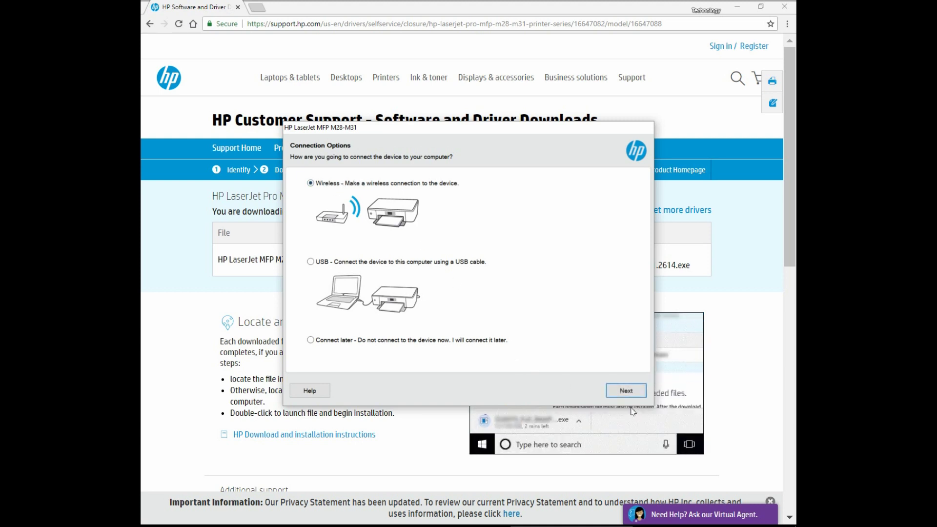
pyautogui.click(628, 392)
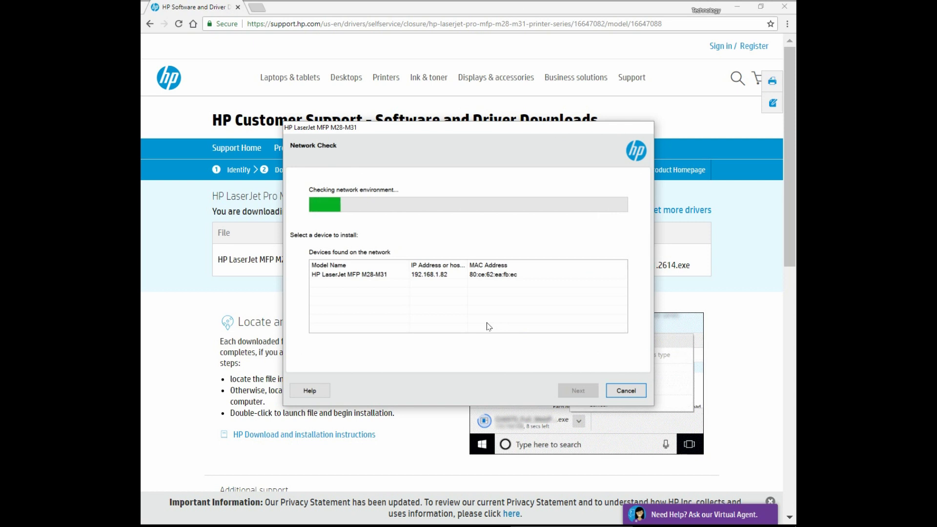
pyautogui.click(371, 274)
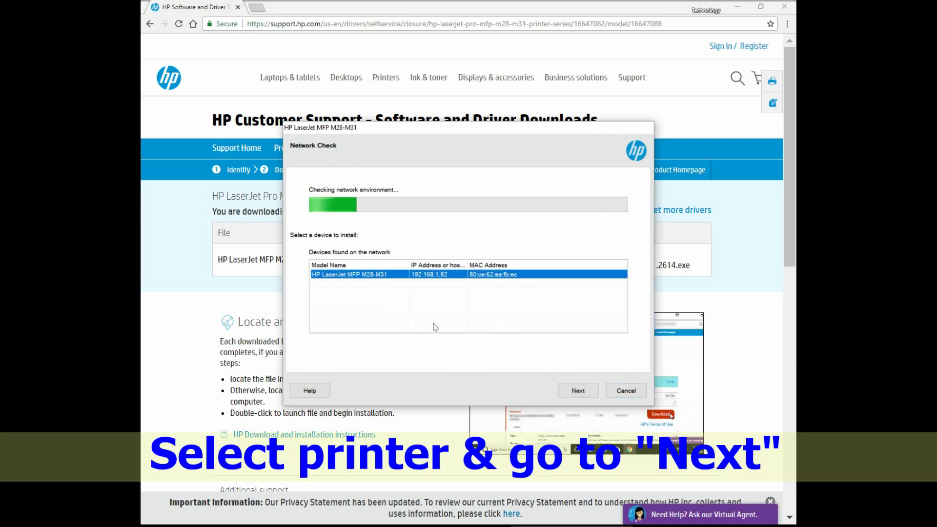
pyautogui.click(576, 391)
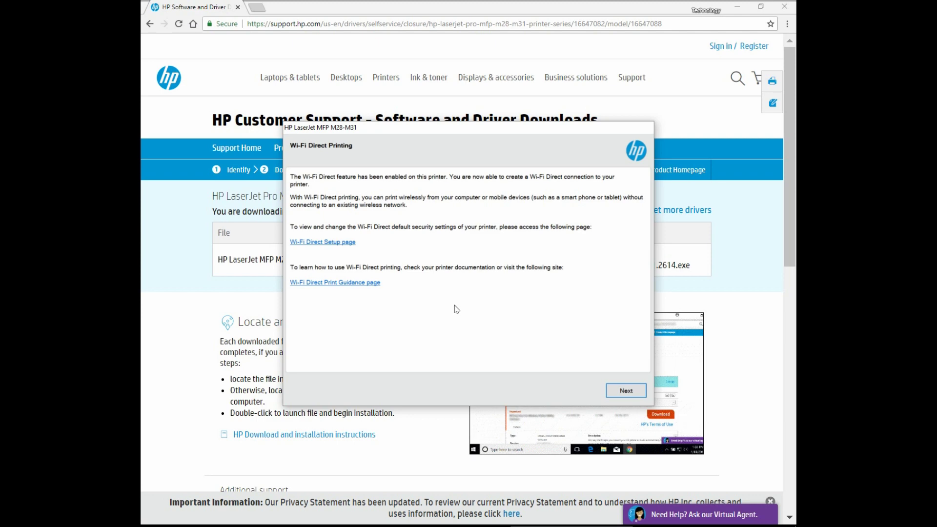
pyautogui.click(626, 391)
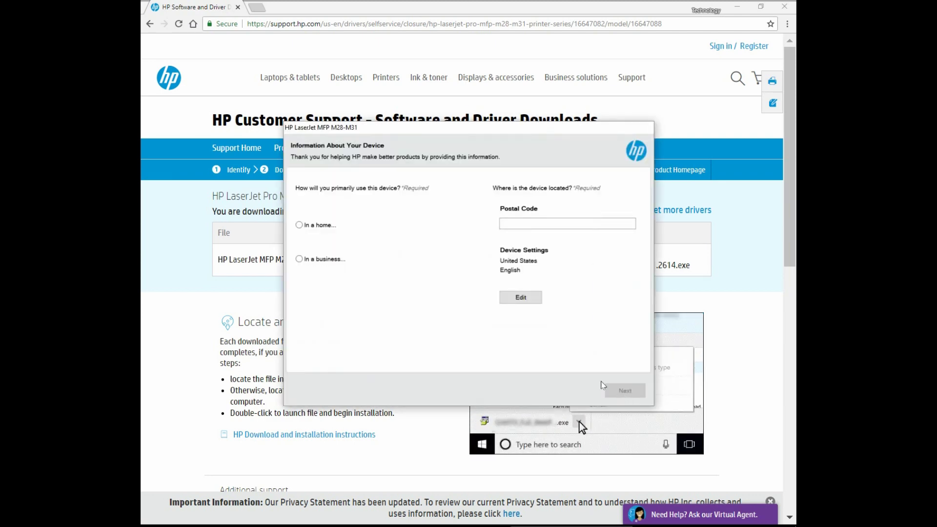
# Set the device's primary use to "In the home for personal use.", fill in the postal code and submit the device information
pyautogui.click(321, 230)
pyautogui.click(336, 243)
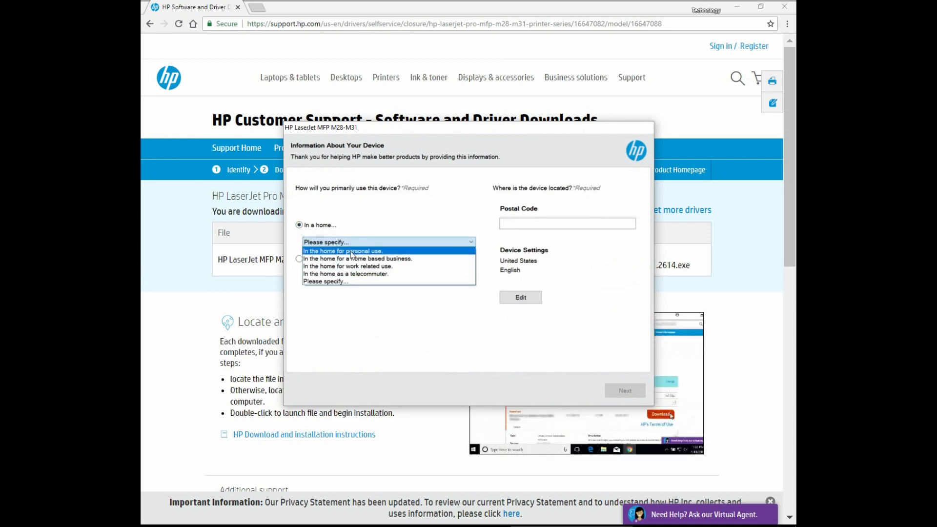
pyautogui.click(351, 251)
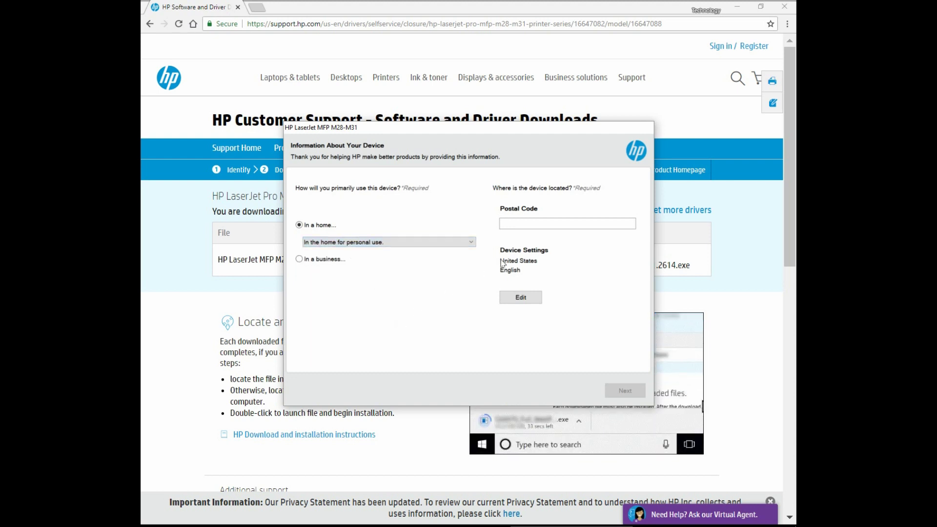
pyautogui.click(530, 219)
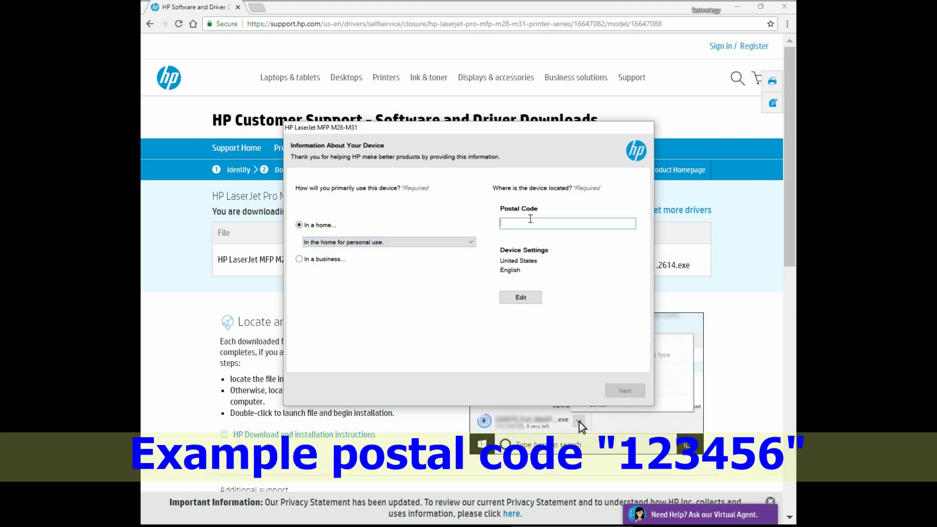
pyautogui.write('123456')
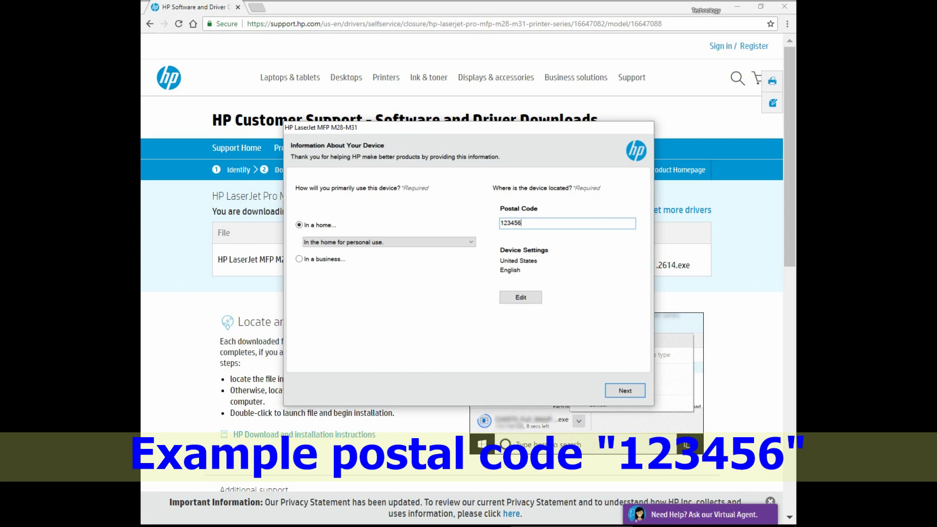
pyautogui.click(626, 391)
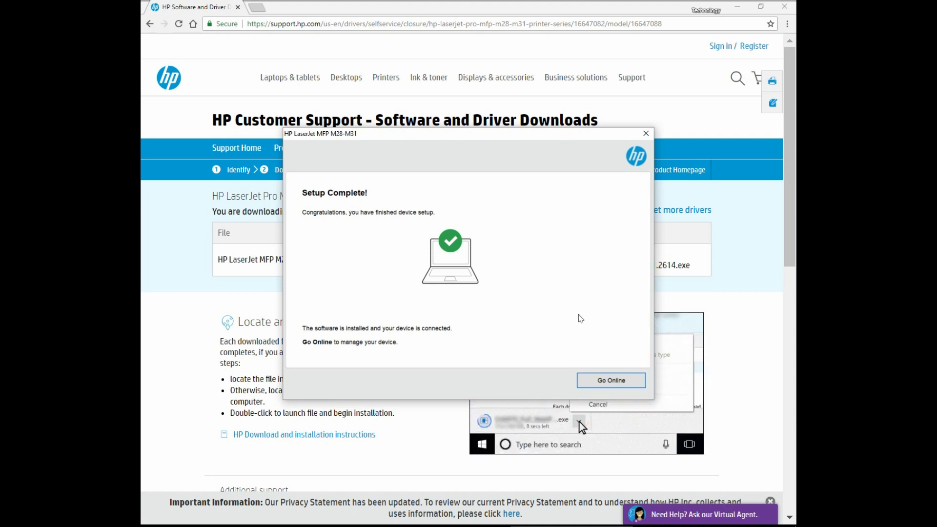
# Finish the device setup by going online, then exit the product registration page without registering and confirm closing the setup
pyautogui.click(609, 381)
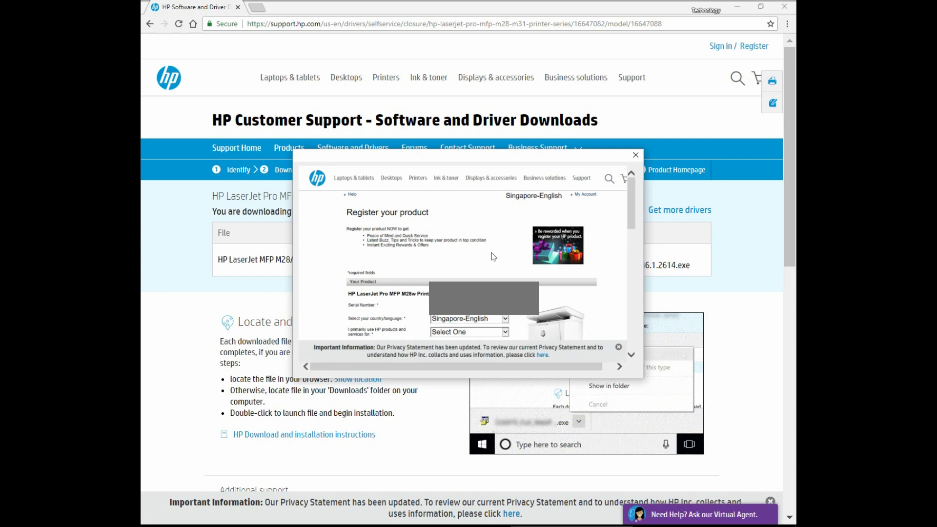
pyautogui.click(637, 155)
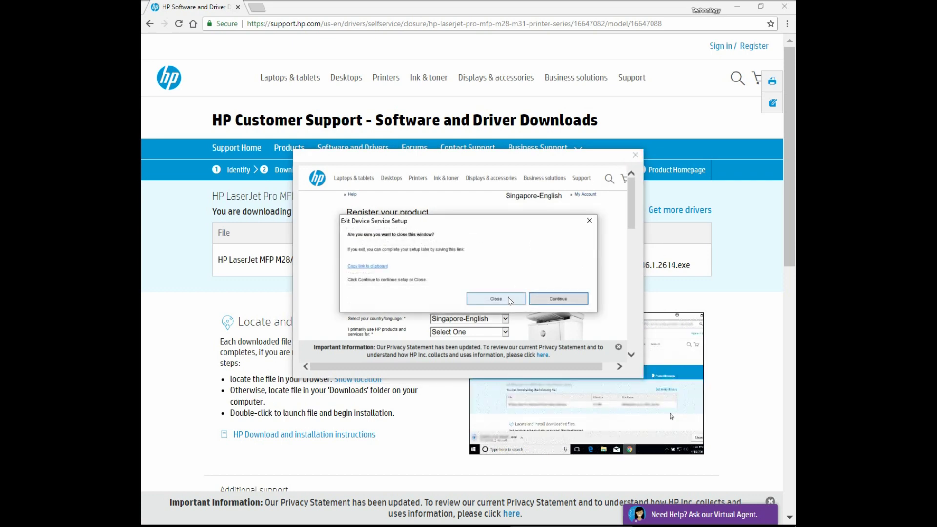
pyautogui.click(509, 299)
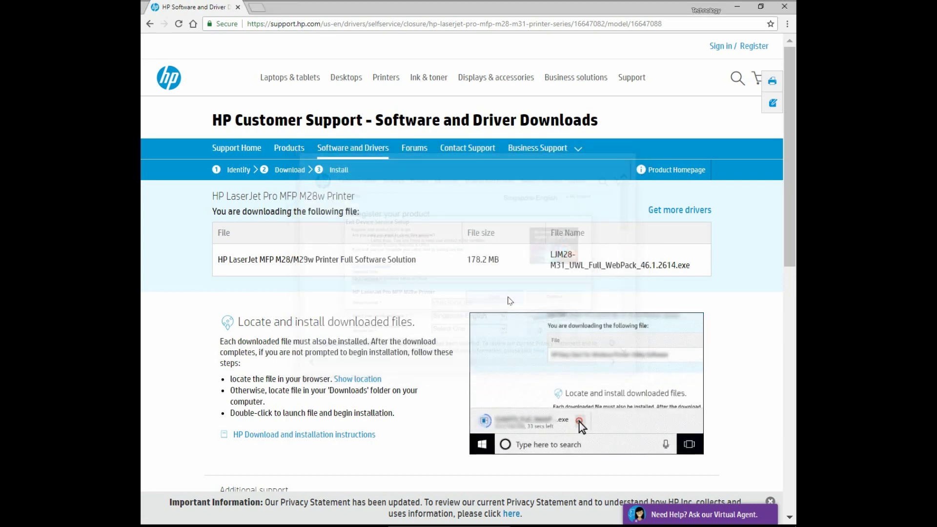
# Switch from the browser to HP Printer Assistant on the desktop and open the printer's properties from its print queue
pyautogui.click(740, 7)
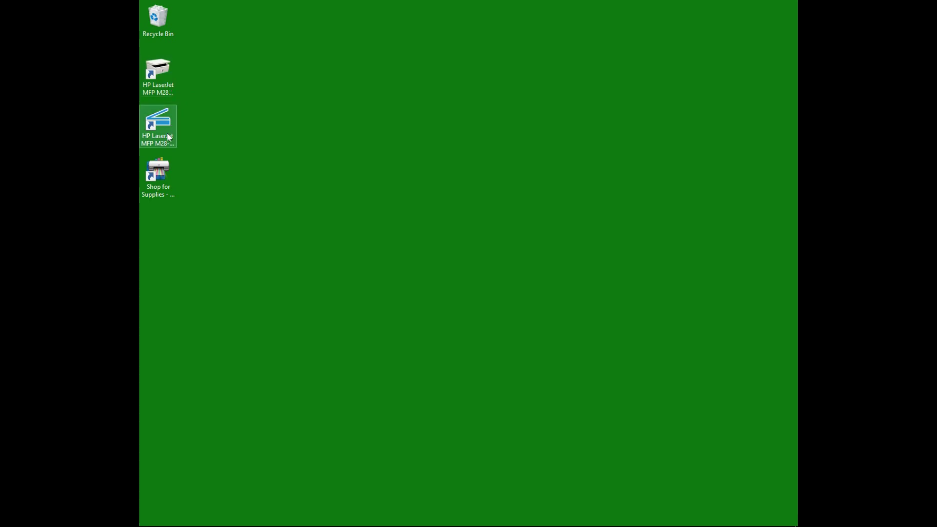
pyautogui.doubleClick(165, 73)
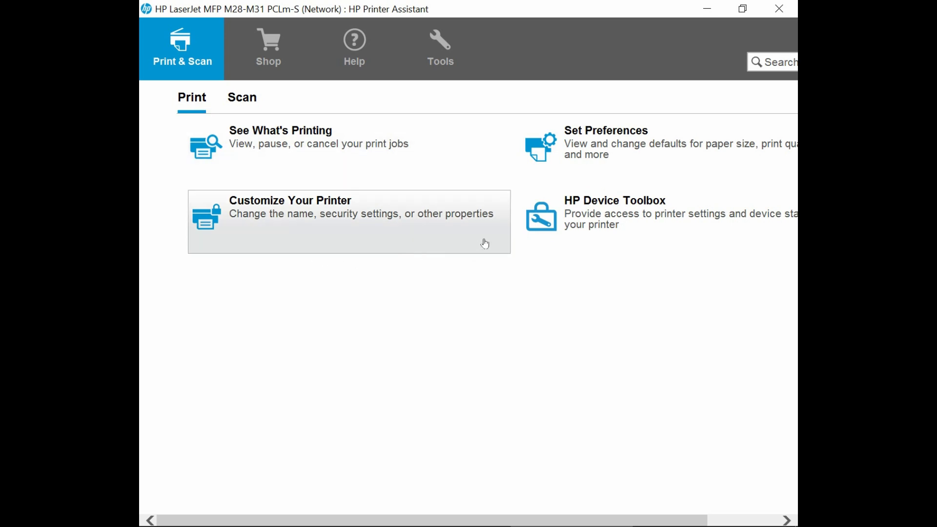
pyautogui.click(335, 155)
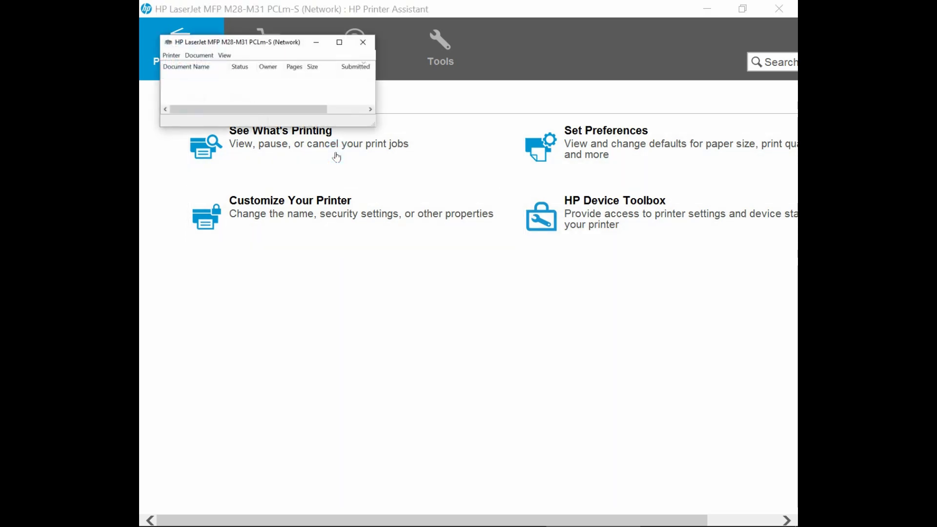
pyautogui.click(171, 56)
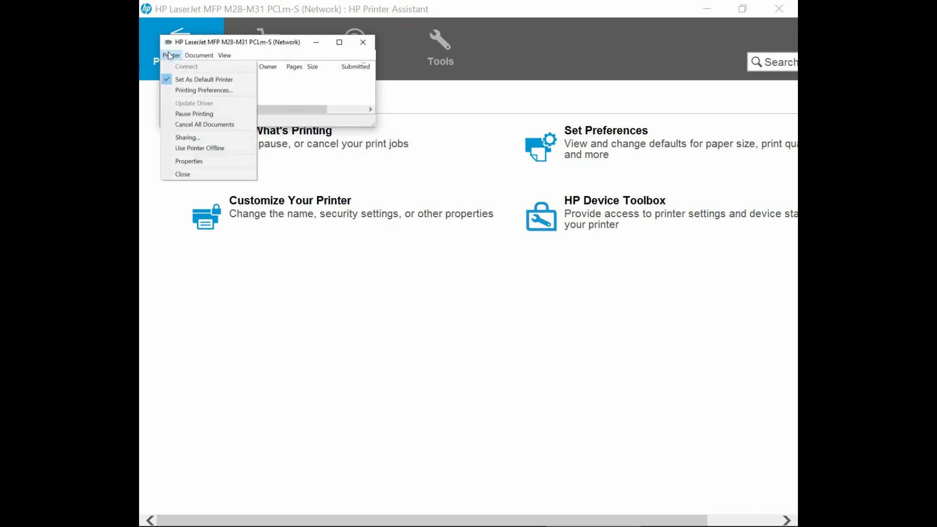
pyautogui.click(195, 162)
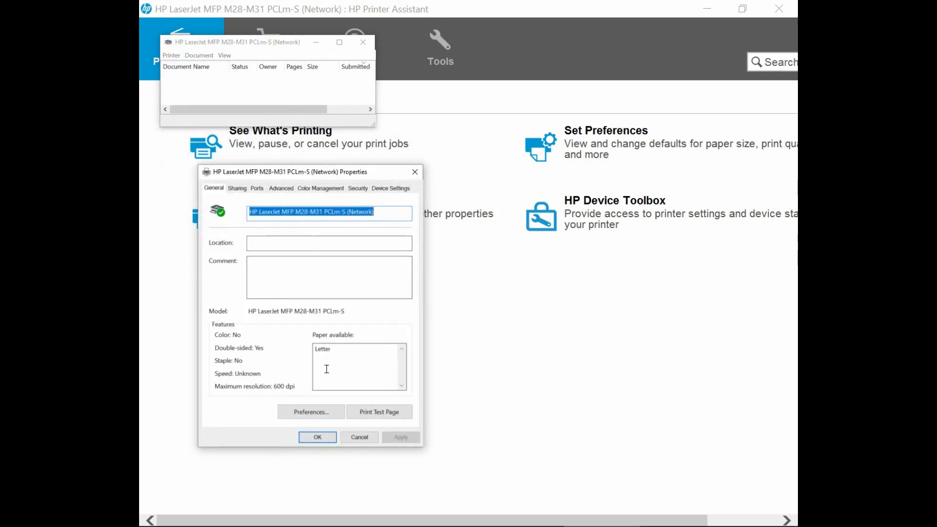
# Print a test page on the HP LaserJet MFP M28-M31, dismiss the notice and close the printer properties without changes
pyautogui.click(383, 413)
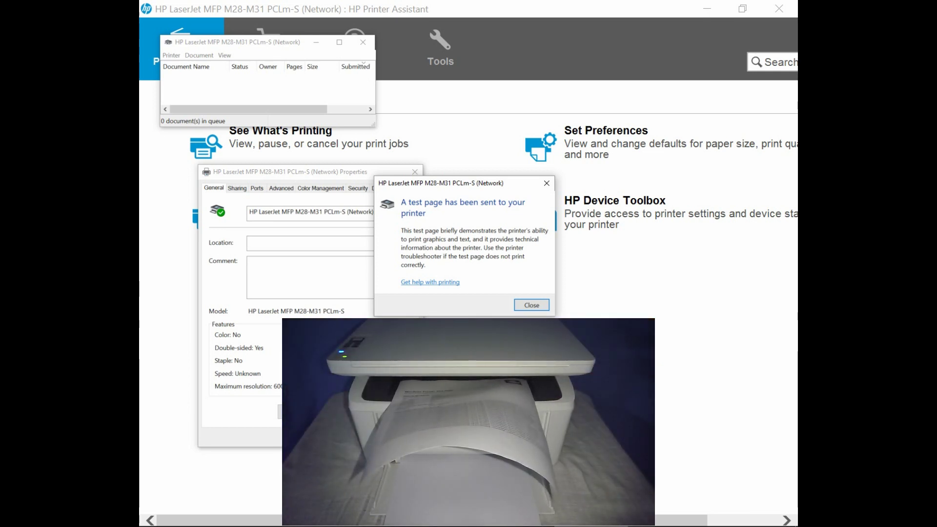
pyautogui.click(530, 305)
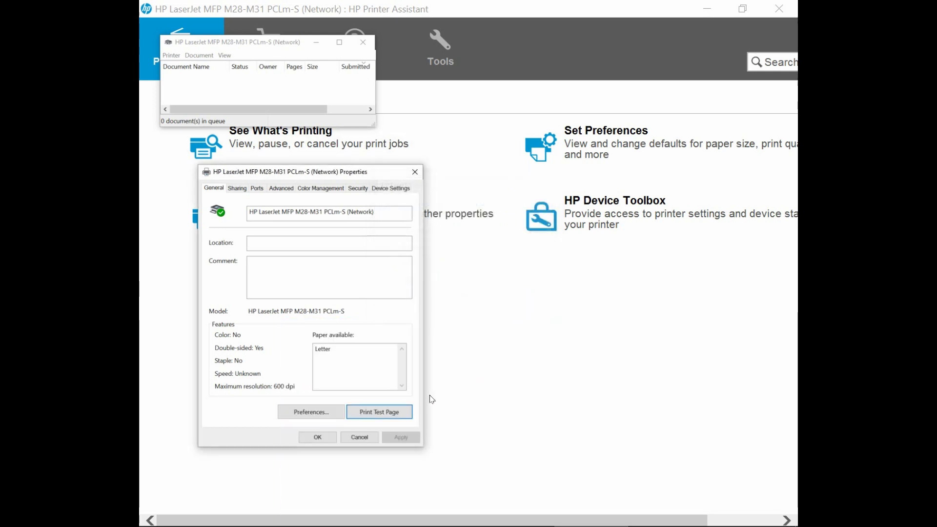
pyautogui.click(356, 438)
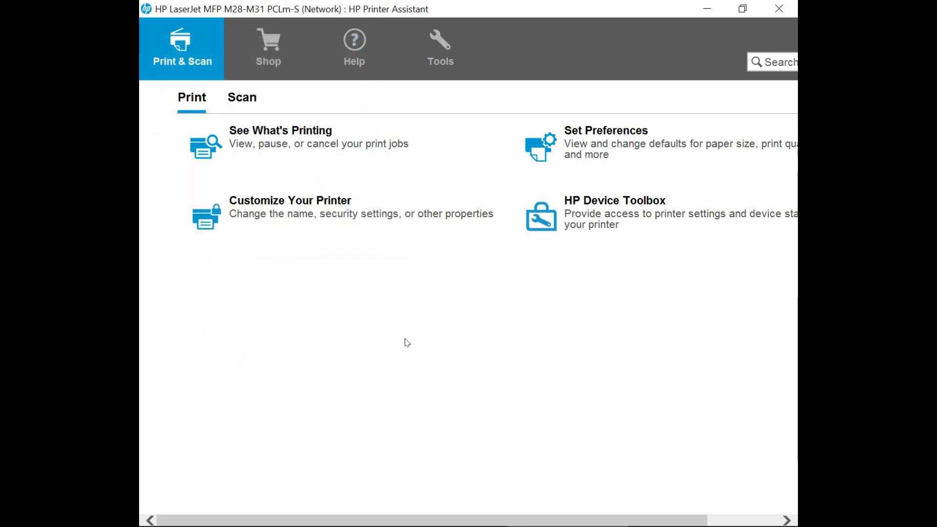
# Show the scan functions of the HP LaserJet MFP M28-M31 in HP Printer Assistant
pyautogui.click(242, 103)
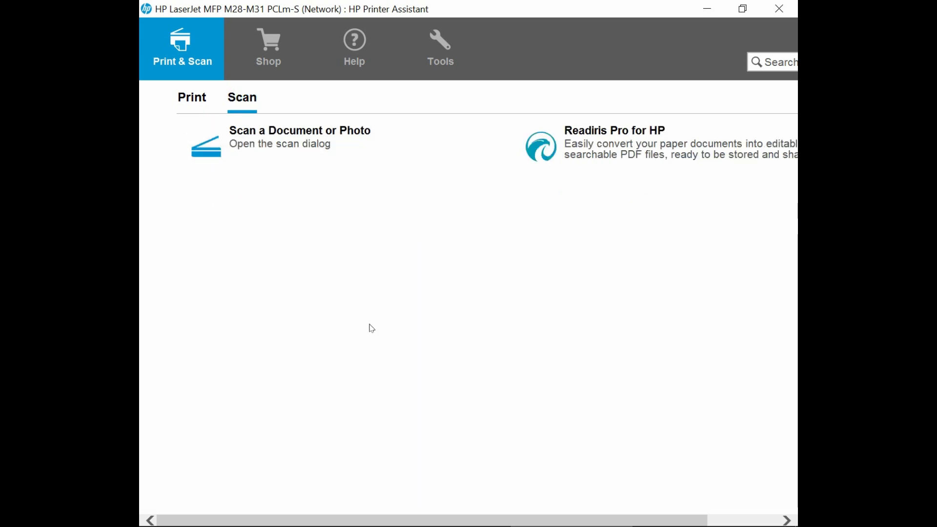